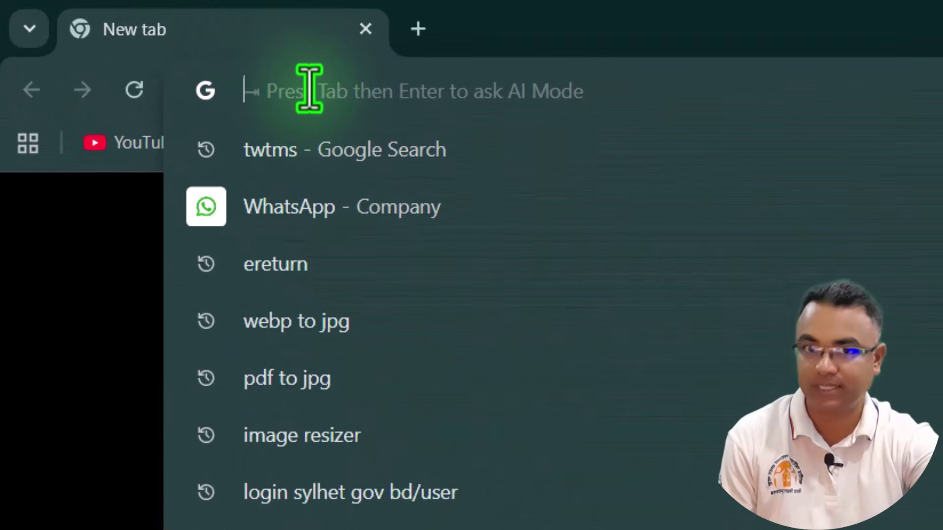
Search Google for 'twtms' and scroll through the results.
type("tw")
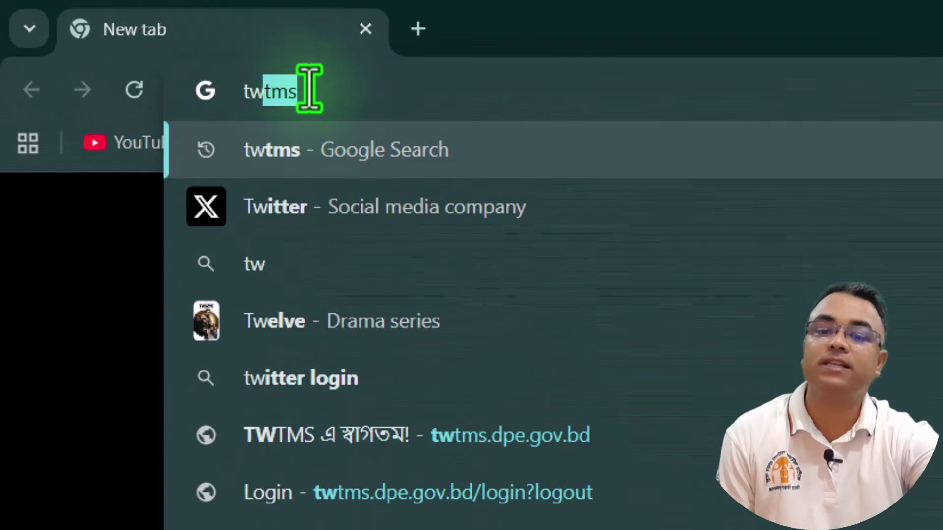
type("tms")
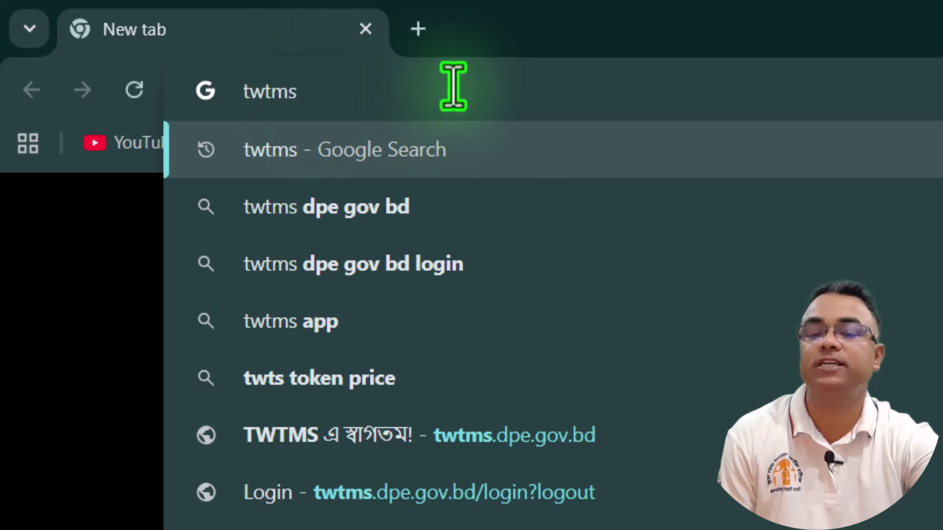
key("Return")
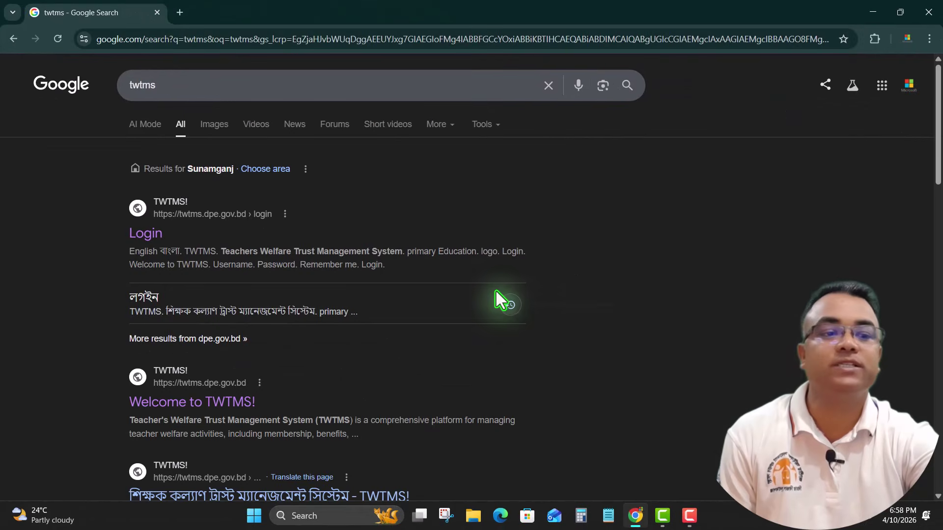
scroll(503, 303, "down", 2)
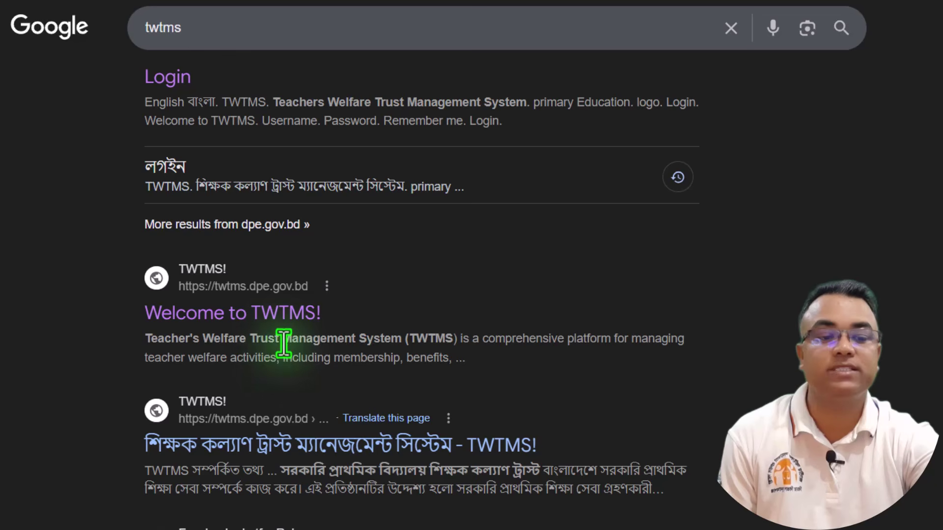
Open the Welcome to TWTMS site, switch it to Bengali (বাংলা), and go to its login page.
left_click(275, 312)
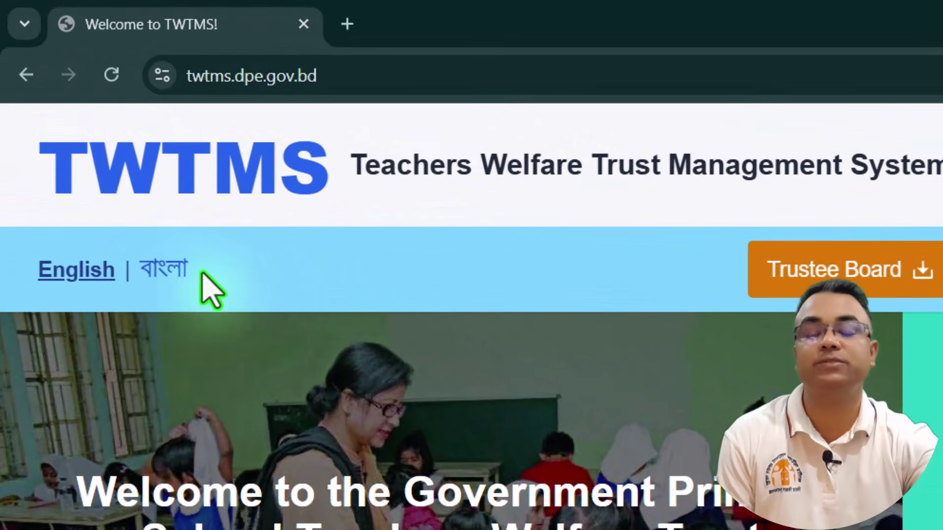
left_click(154, 268)
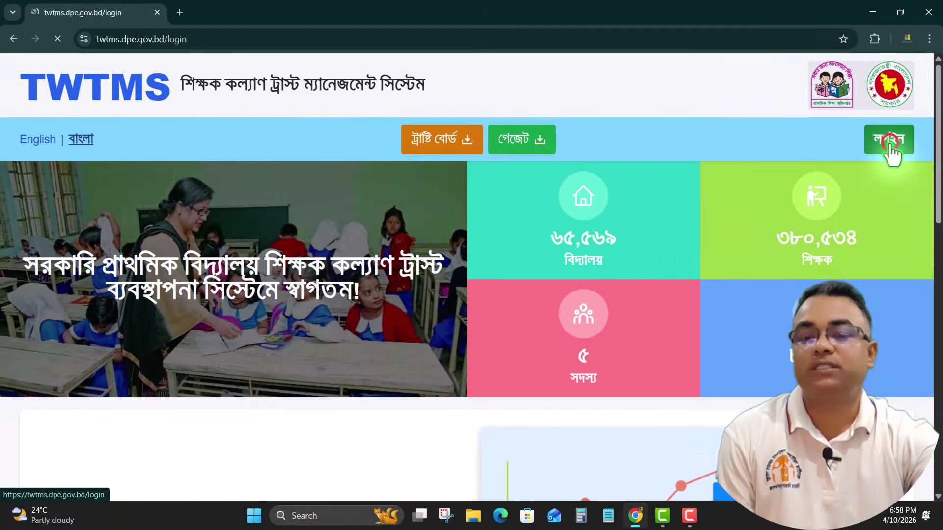
left_click(840, 275)
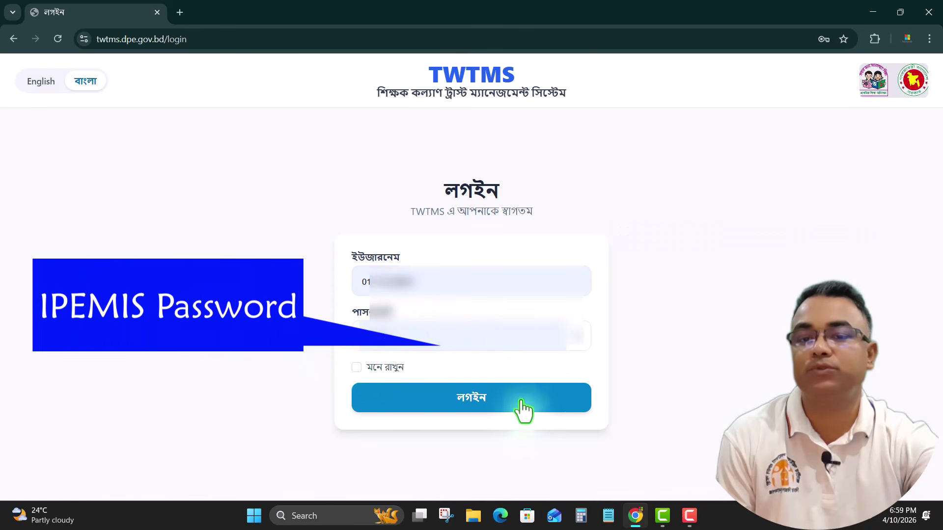
Log in to TWTMS, dismiss the password warning, and point out the profile details.
left_click(471, 409)
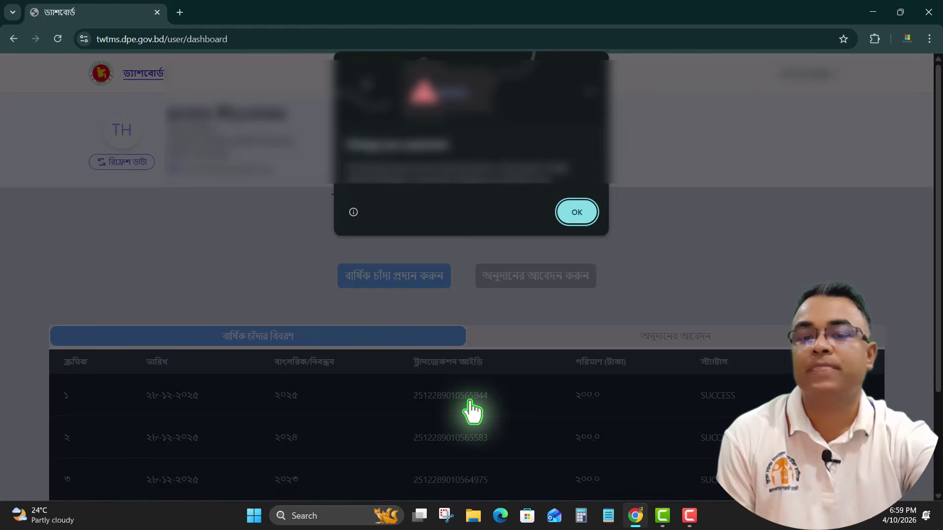
left_click(574, 212)
left_click_drag(162, 112, 280, 184)
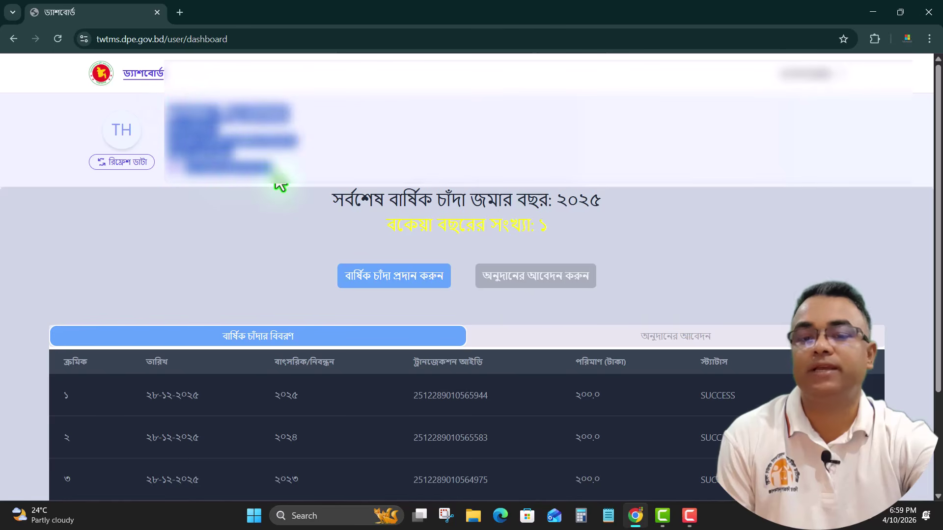
left_click(363, 151)
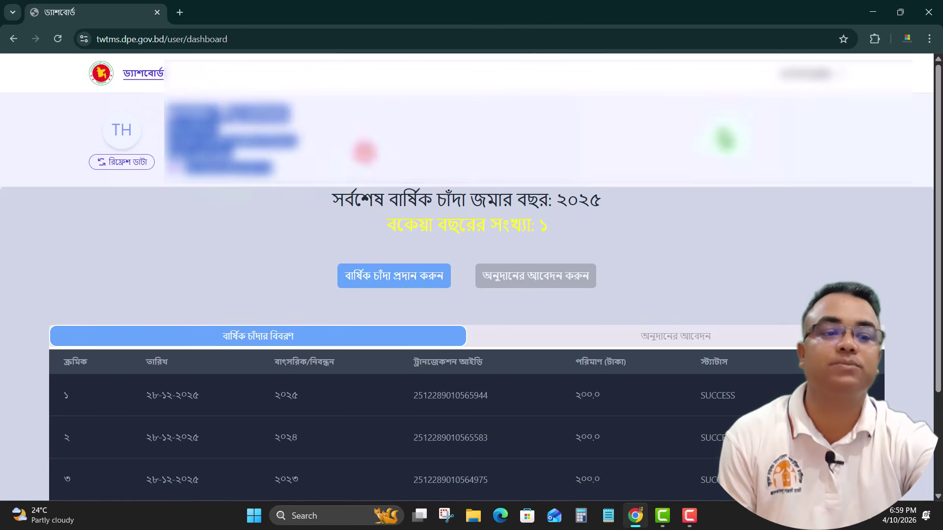
left_click(765, 74)
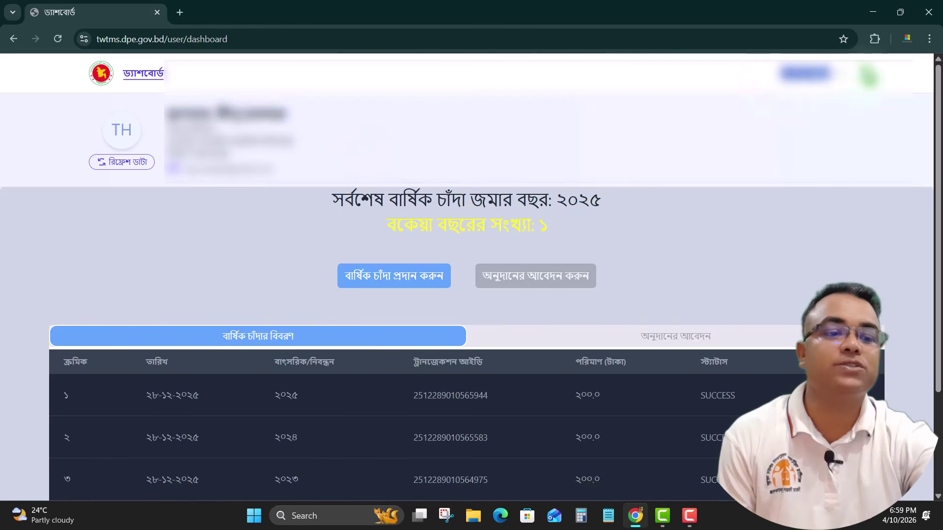
Highlight the last contribution year 2025 and the one outstanding year on the dashboard.
scroll(858, 216, "down", 2)
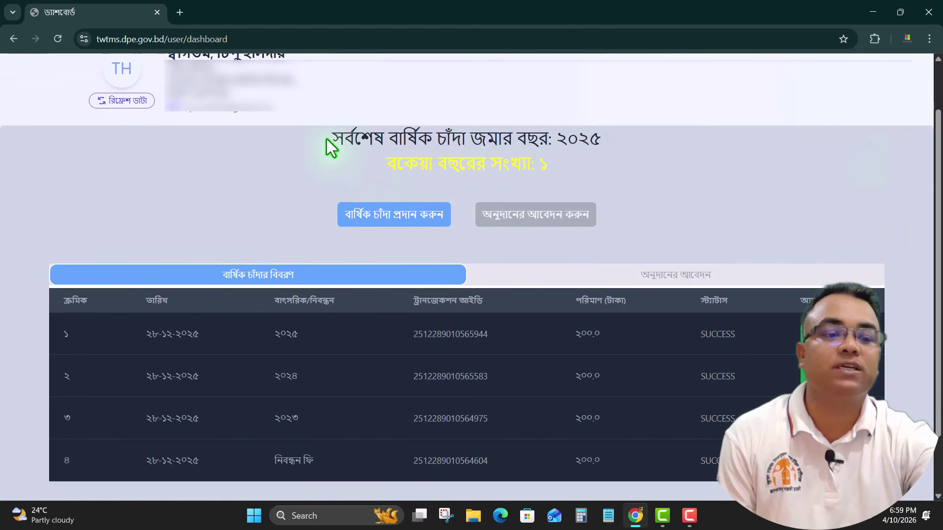
left_click_drag(326, 140, 600, 138)
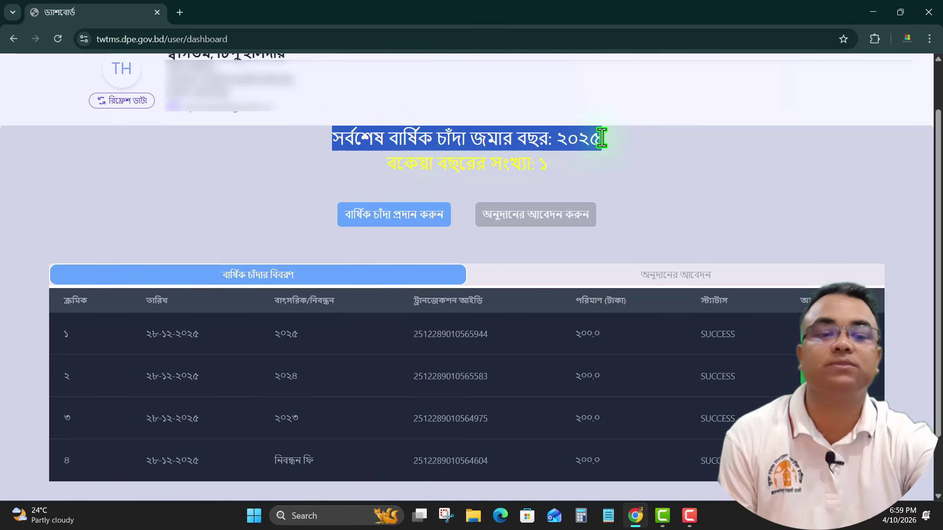
left_click(636, 143)
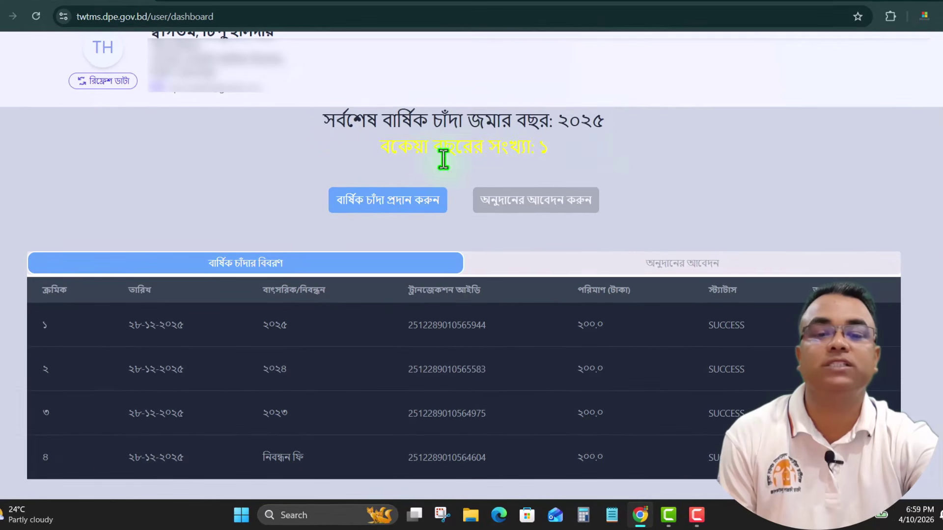
left_click_drag(372, 150, 560, 162)
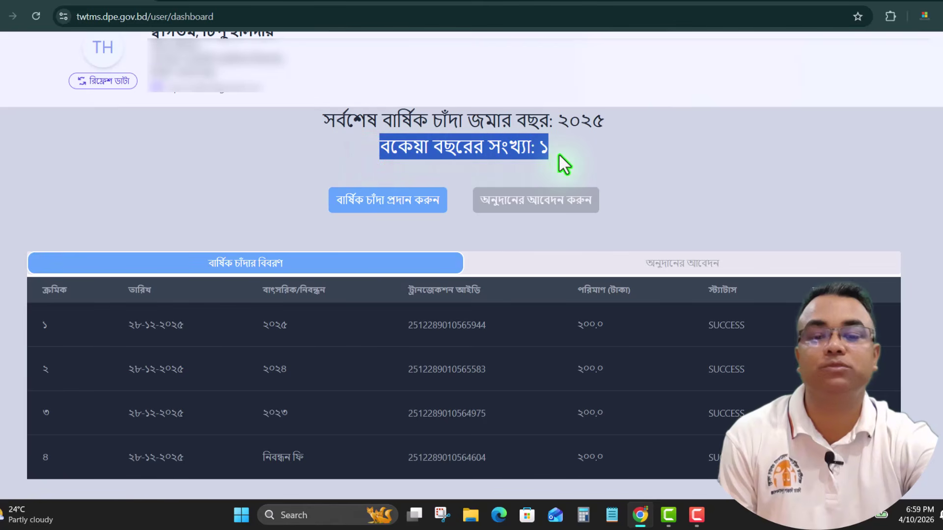
left_click(635, 155)
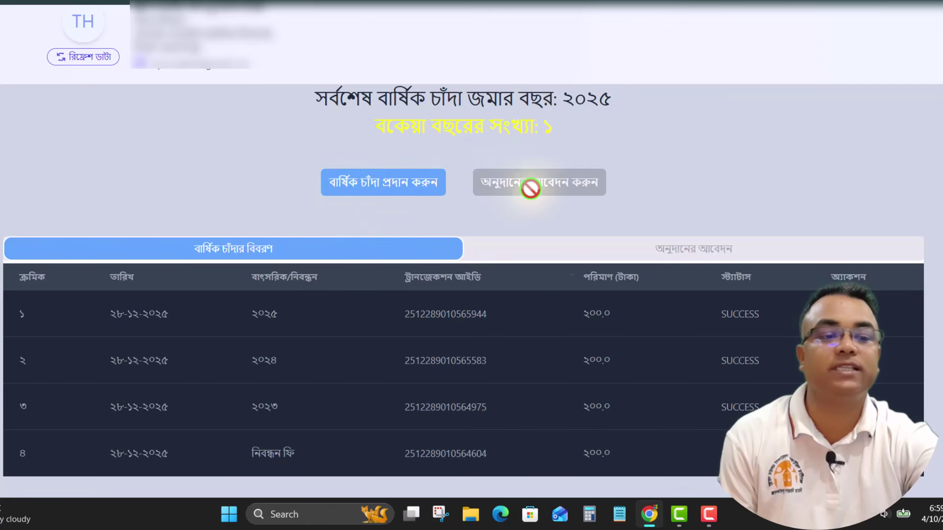
left_click_drag(376, 130, 682, 176)
left_click(673, 180)
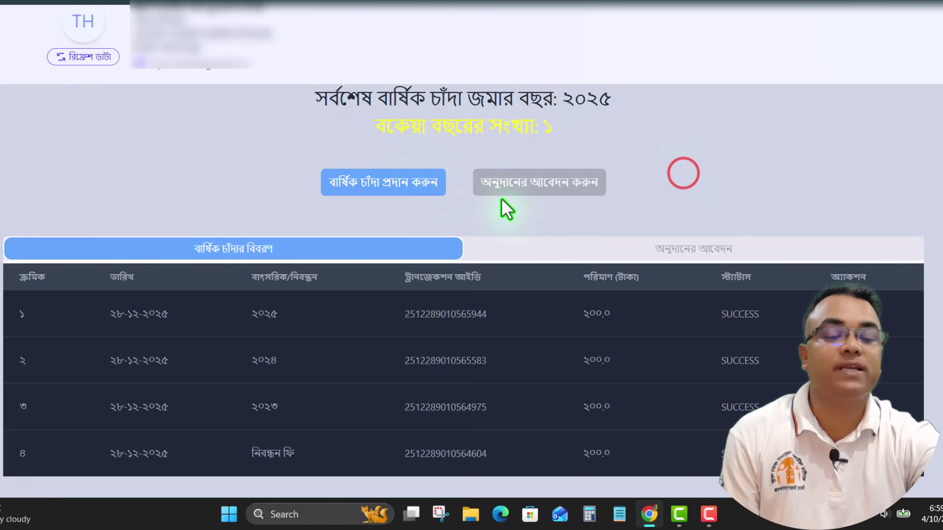
left_click(549, 187)
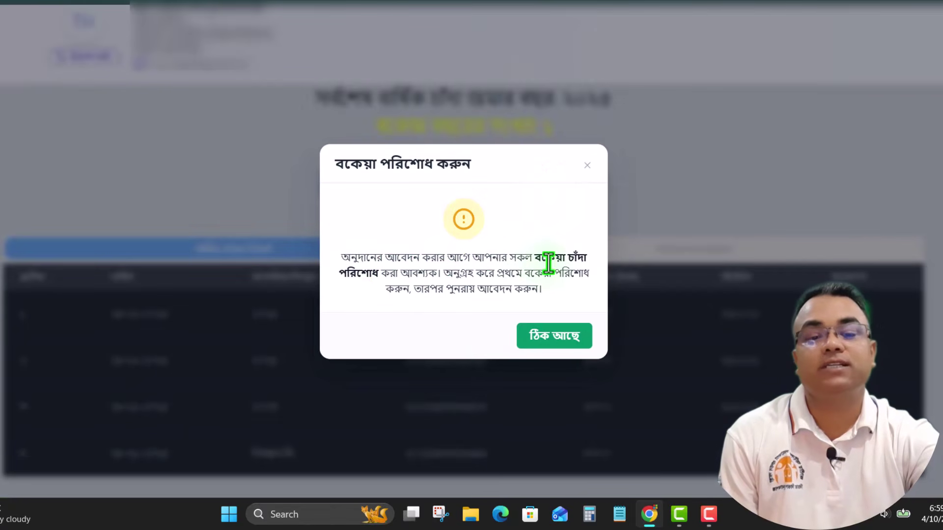
left_click_drag(540, 259, 568, 283)
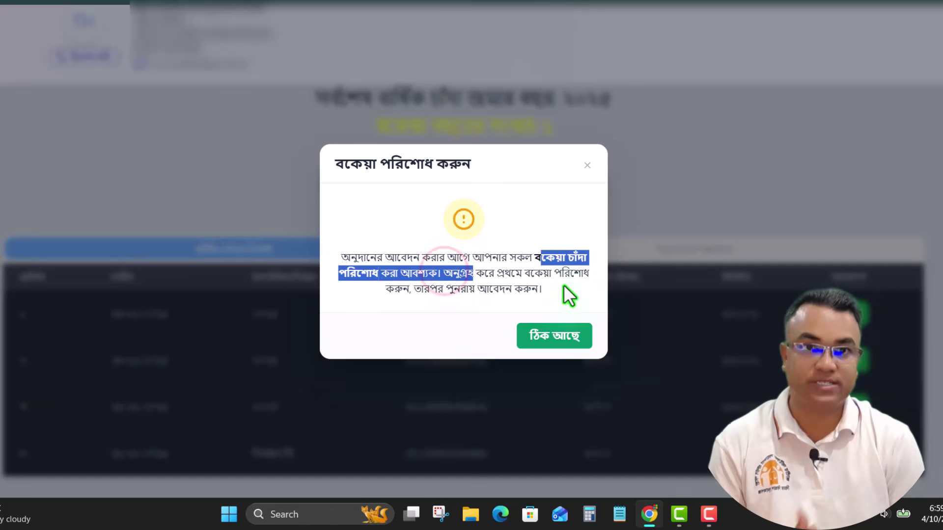
left_click_drag(403, 291, 571, 292)
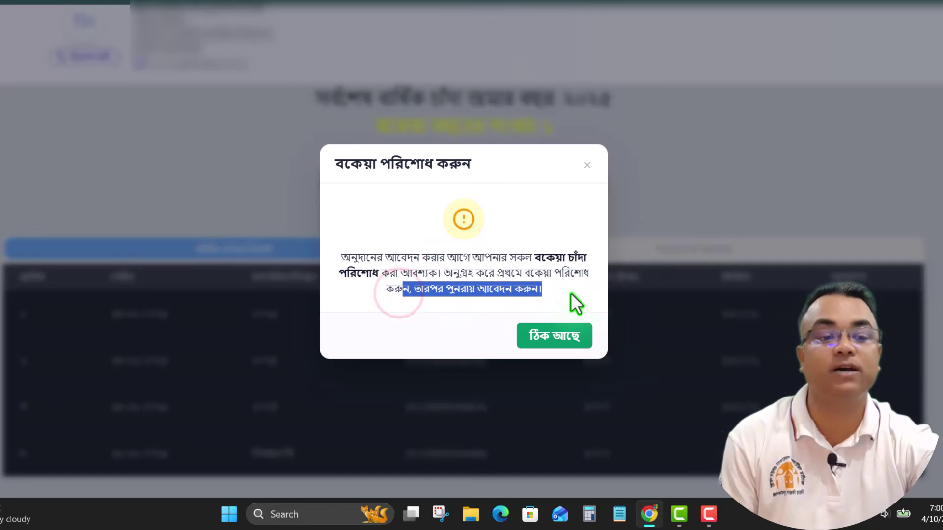
left_click(540, 337)
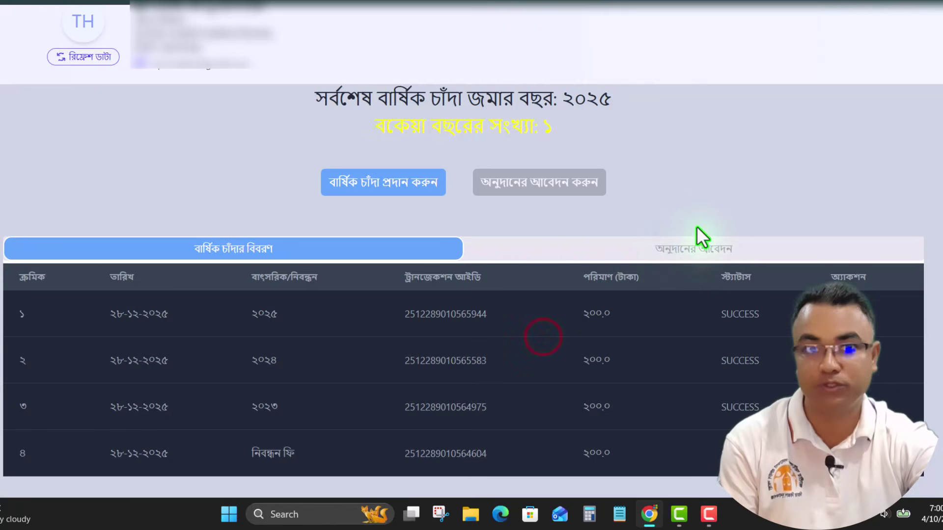
Open the annual contribution form, check year 2026 and amount 200.0, and submit it.
left_click(682, 196)
left_click_drag(376, 126, 567, 127)
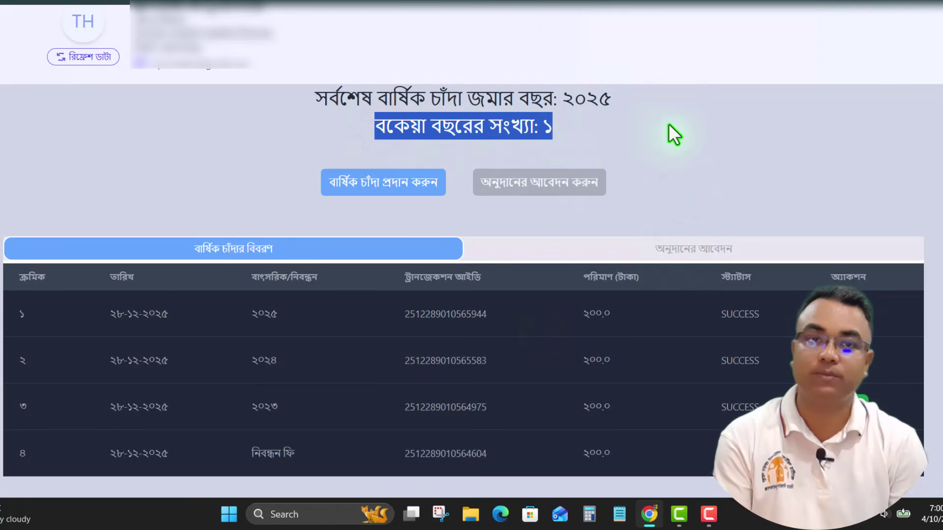
left_click(410, 182)
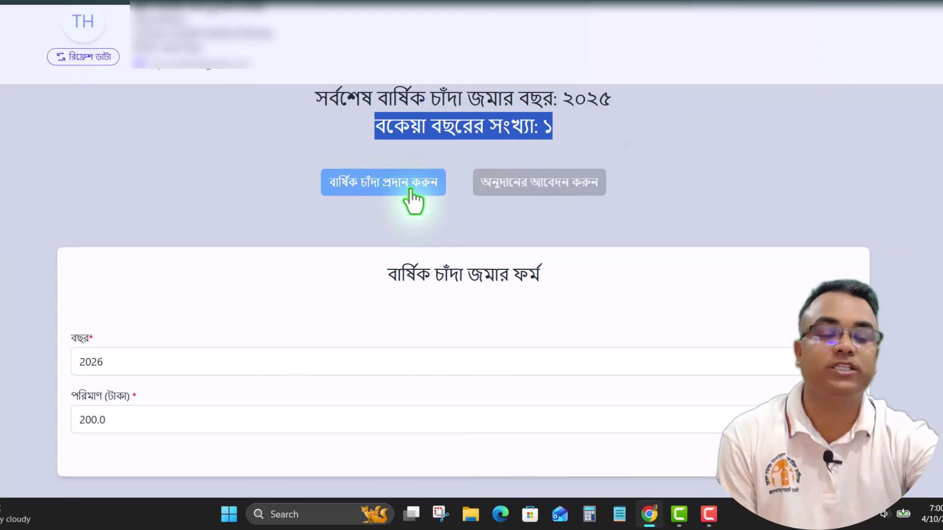
scroll(411, 199, "down", 2)
double_click(135, 280)
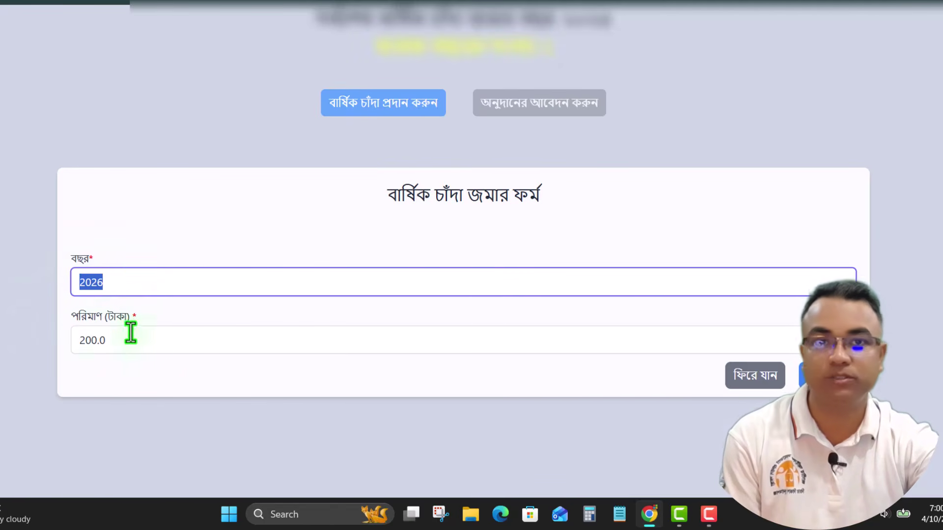
double_click(162, 337)
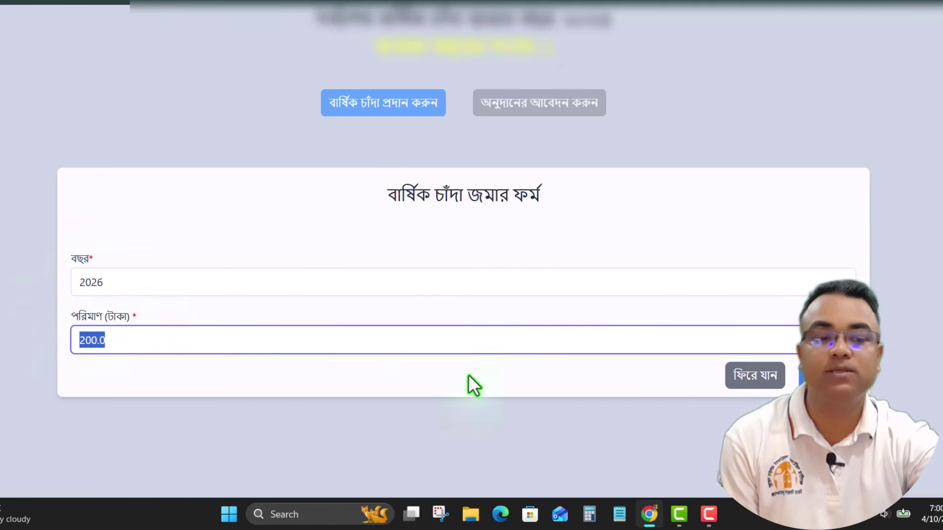
left_click(827, 375)
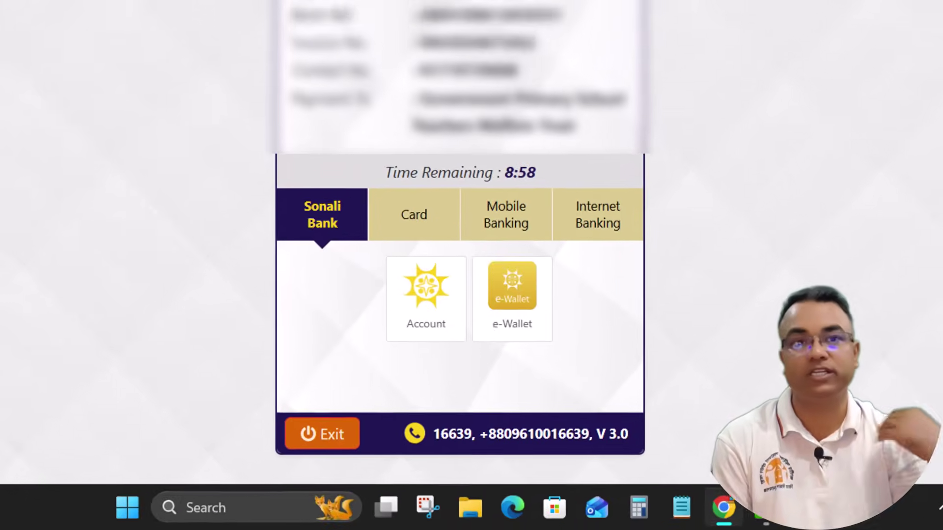
Browse the Card, Mobile Banking and Internet Banking options, ending on the mobile banking wallets.
scroll(781, 182, "down", 1)
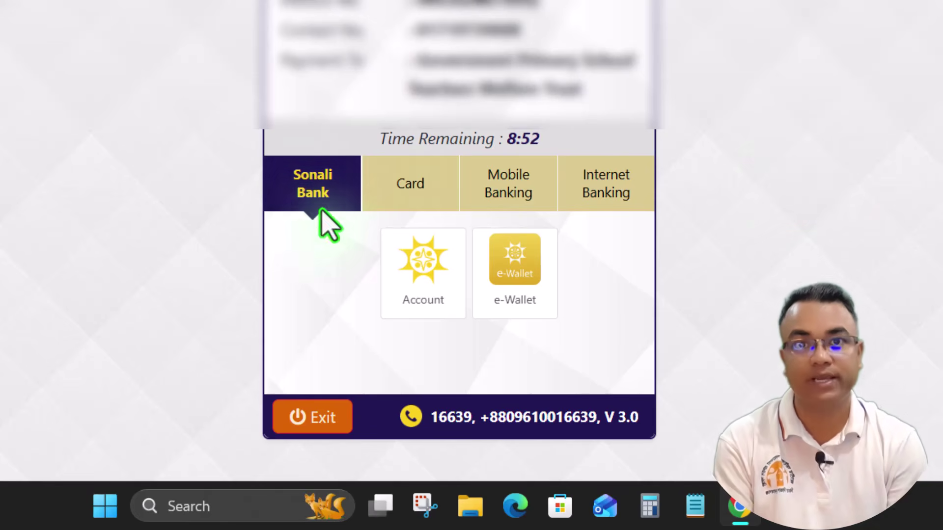
left_click(405, 190)
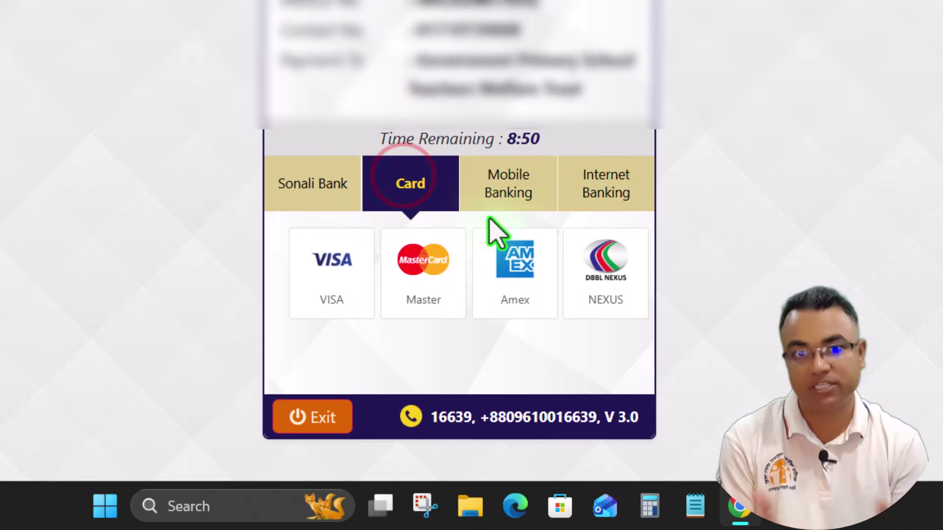
left_click(518, 191)
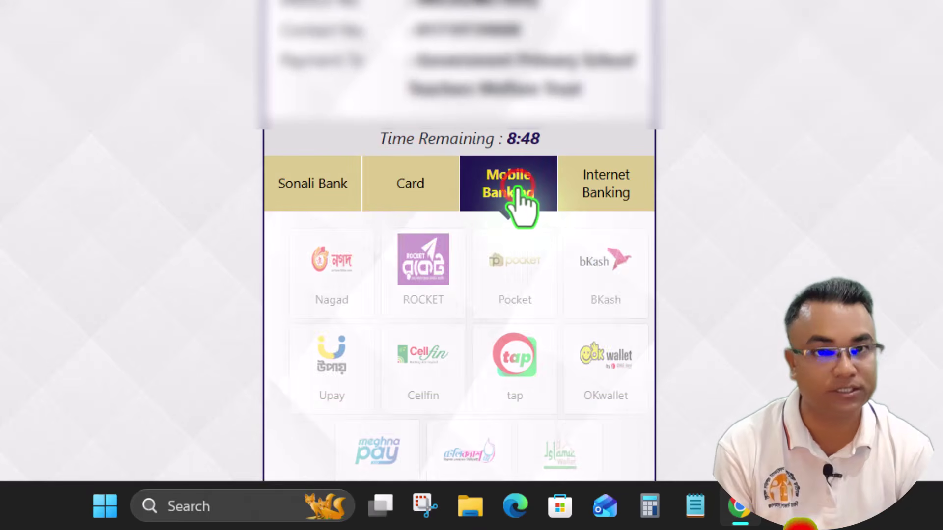
left_click(609, 189)
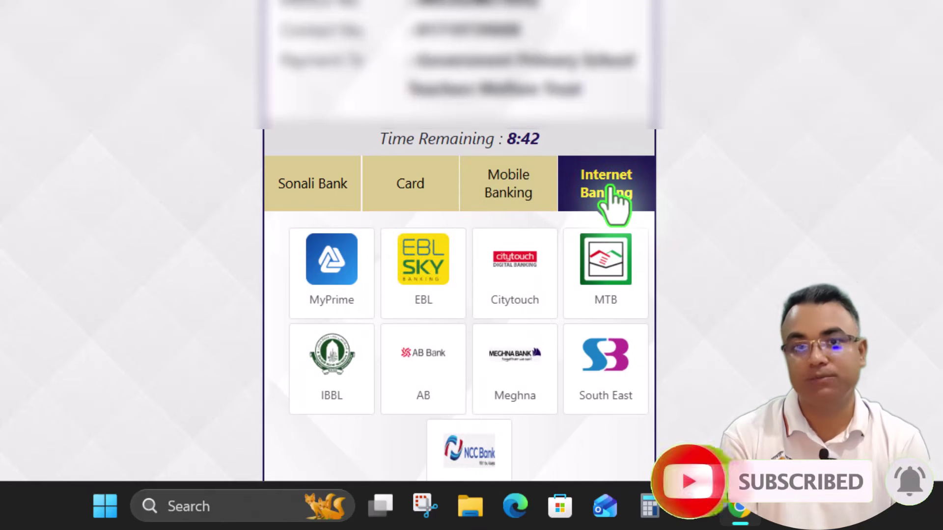
left_click(412, 186)
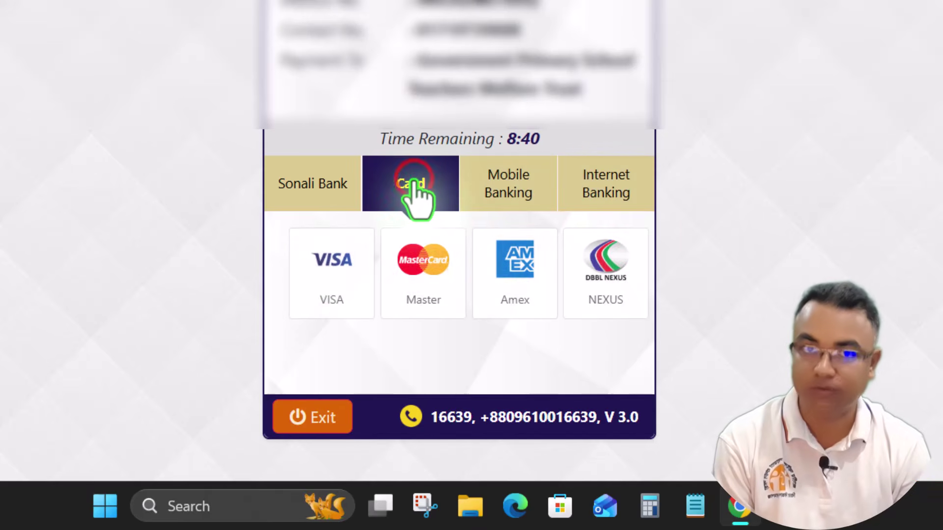
left_click(515, 194)
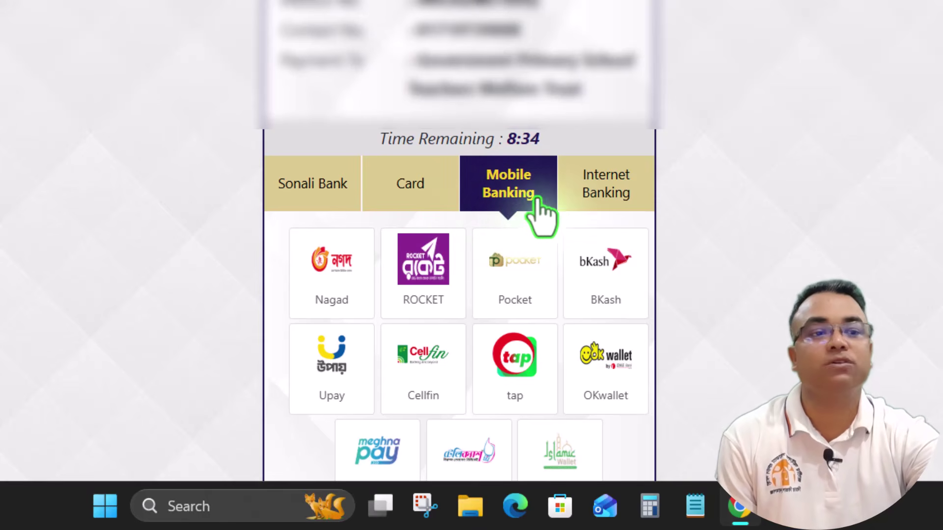
scroll(482, 282, "down", 2)
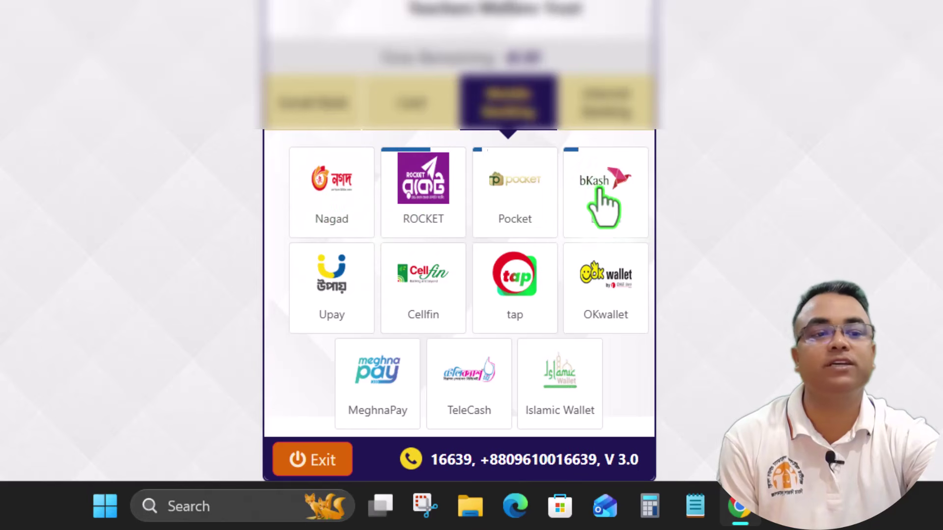
Choose bKash and confirm the 202.00 total (200.00 plus 2.00 fee).
left_click(620, 184)
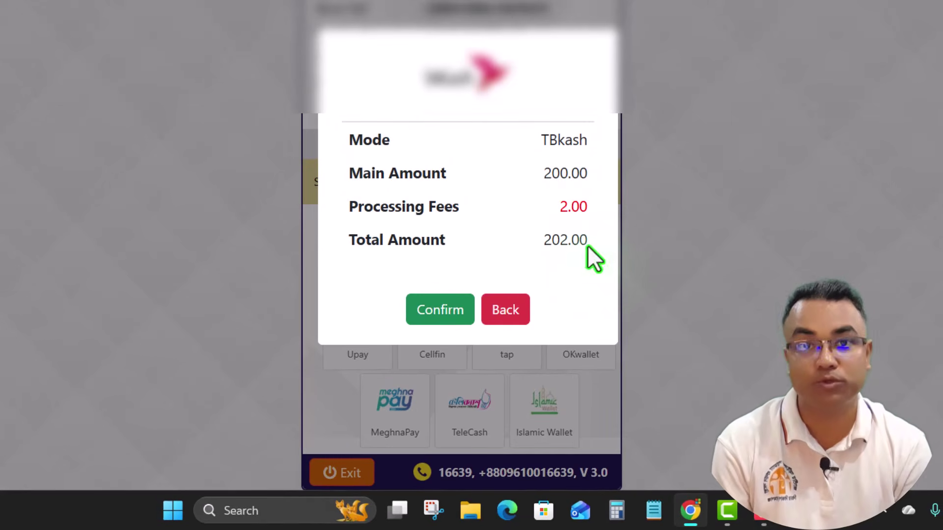
left_click_drag(520, 171, 590, 173)
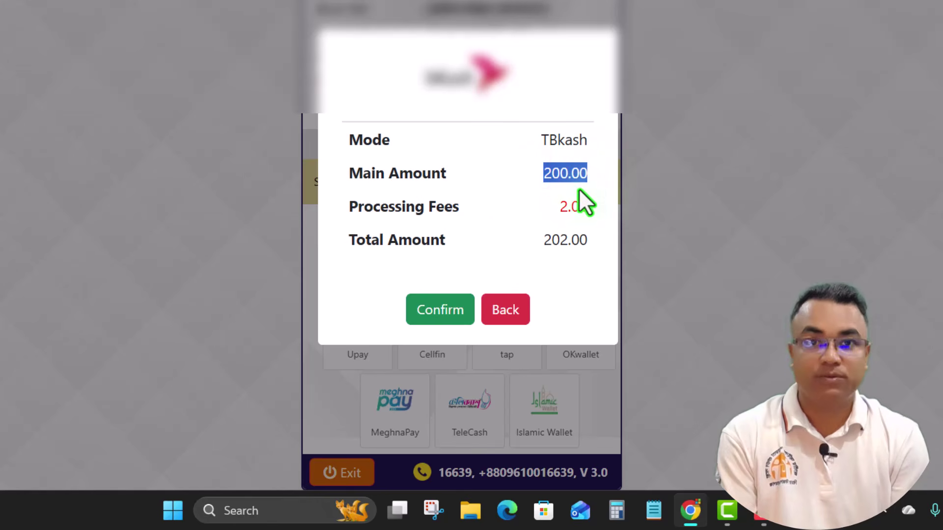
left_click_drag(524, 207, 590, 197)
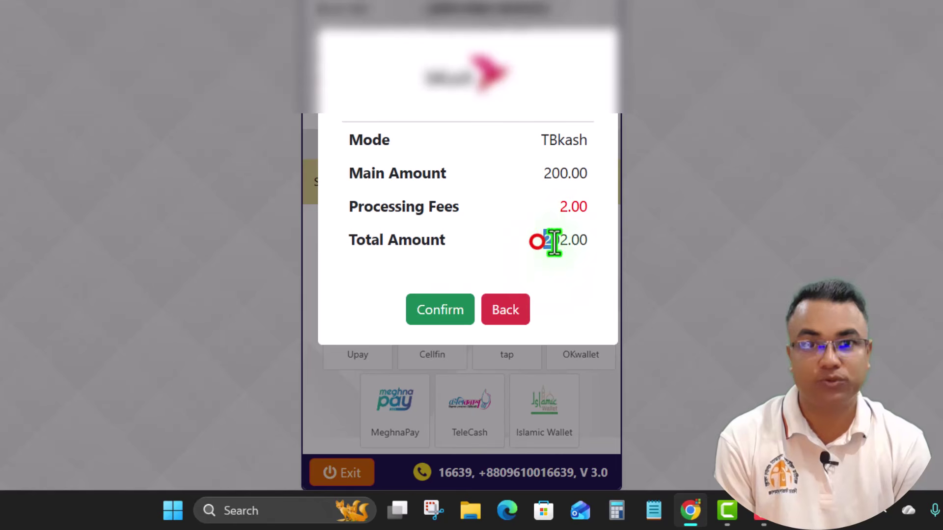
left_click_drag(547, 241, 595, 240)
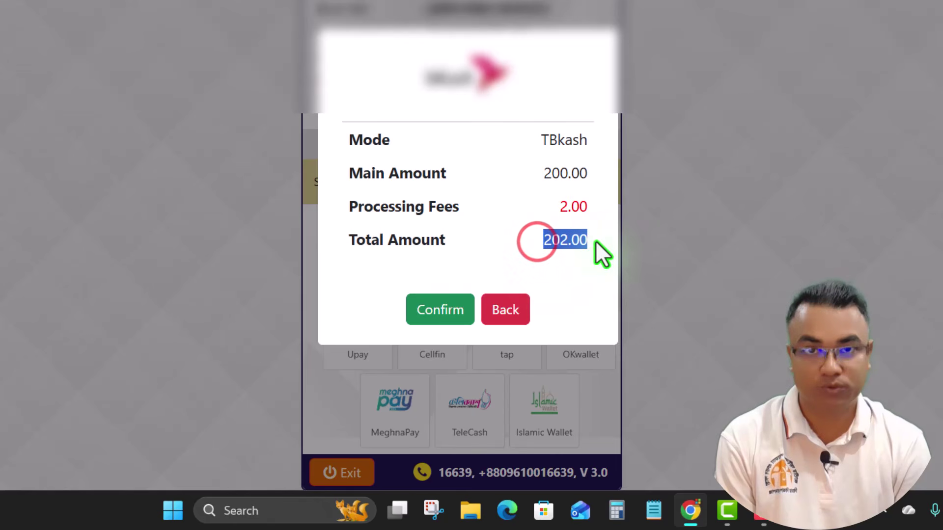
left_click(442, 312)
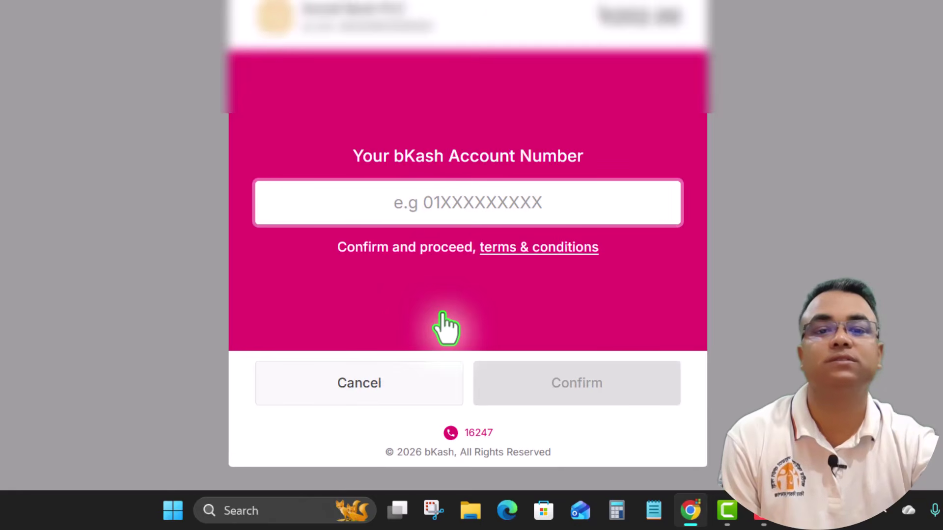
Paste the bKash wallet account number and submit it to request a verification code.
left_click_drag(351, 157, 585, 151)
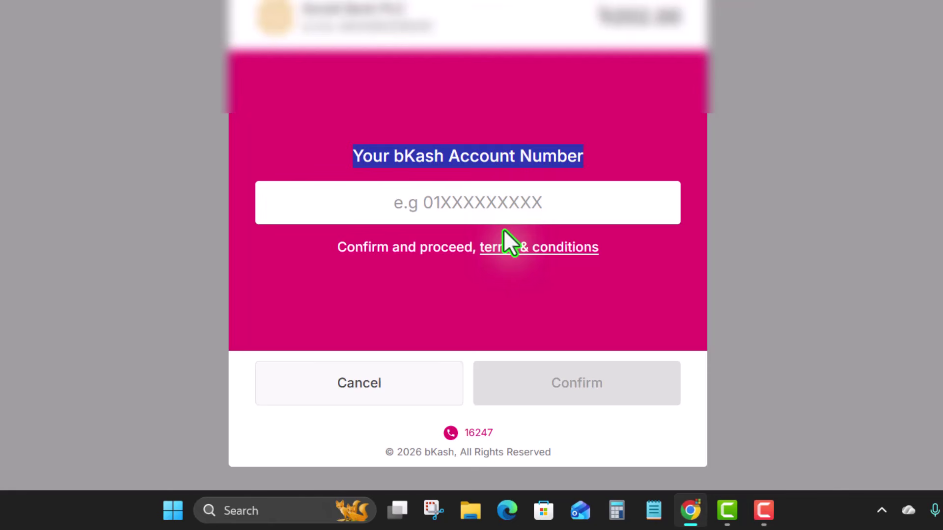
left_click(455, 199)
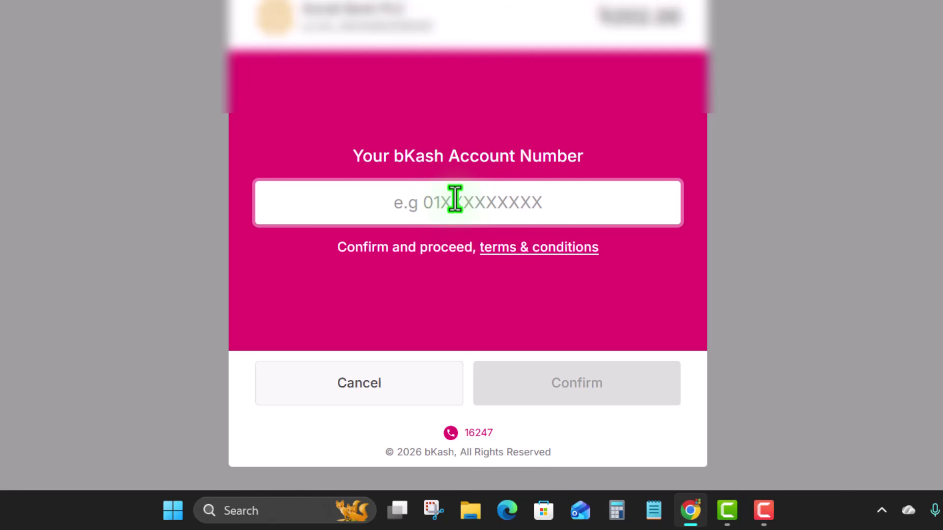
key("ctrl+v")
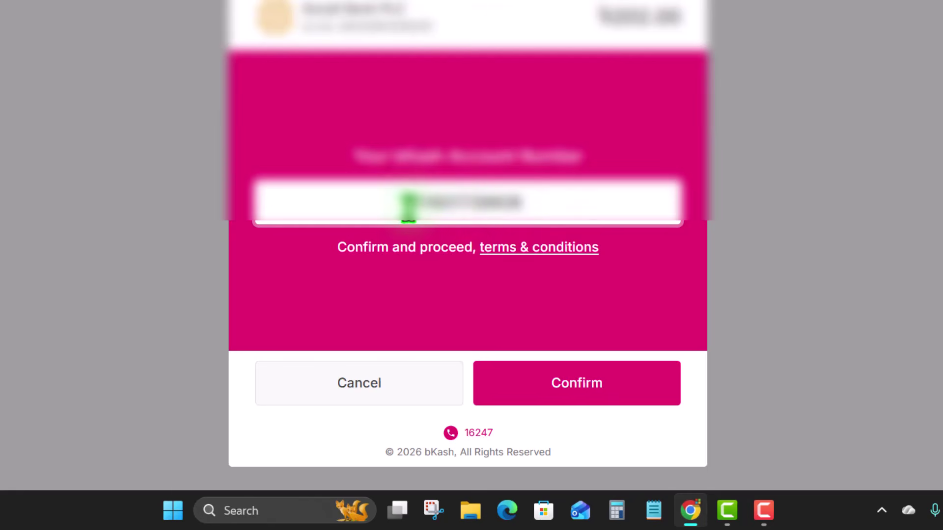
left_click_drag(406, 201, 565, 204)
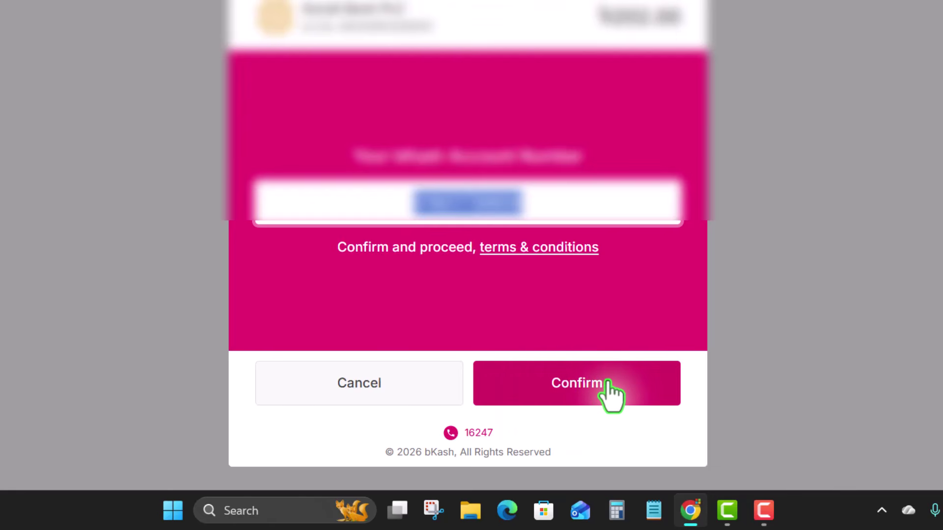
left_click(587, 384)
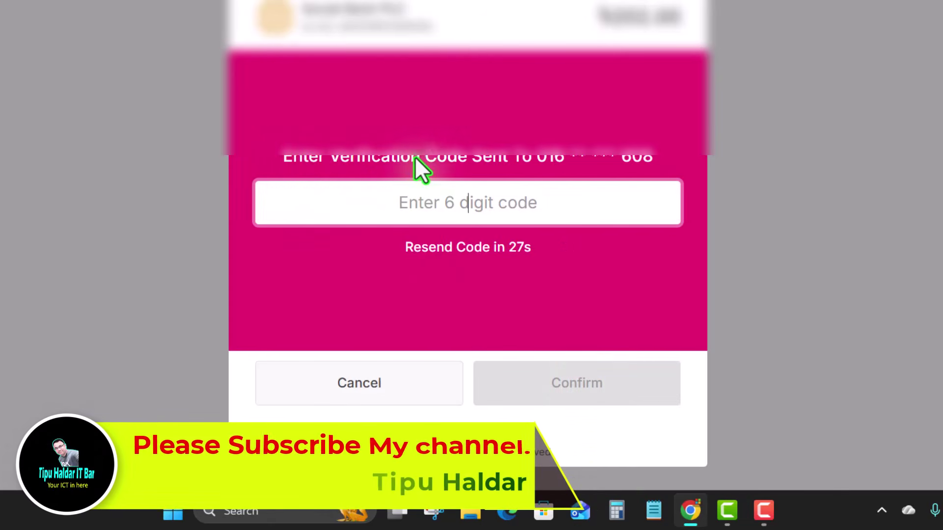
Enter the six-digit SMS verification code and submit it.
left_click(556, 201)
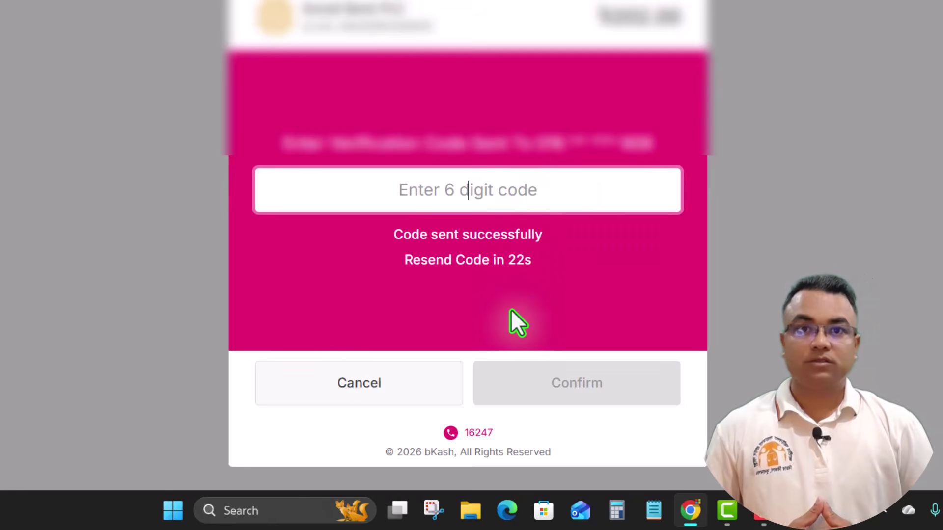
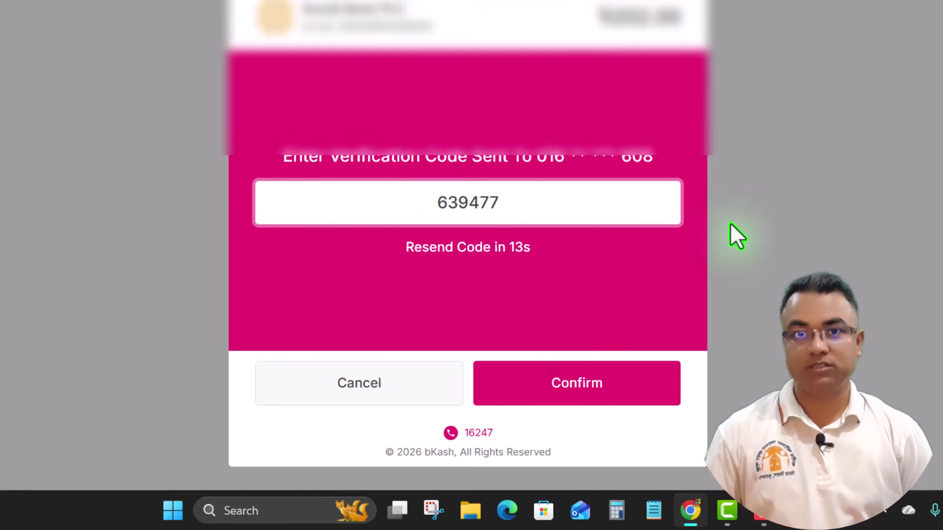
left_click(568, 384)
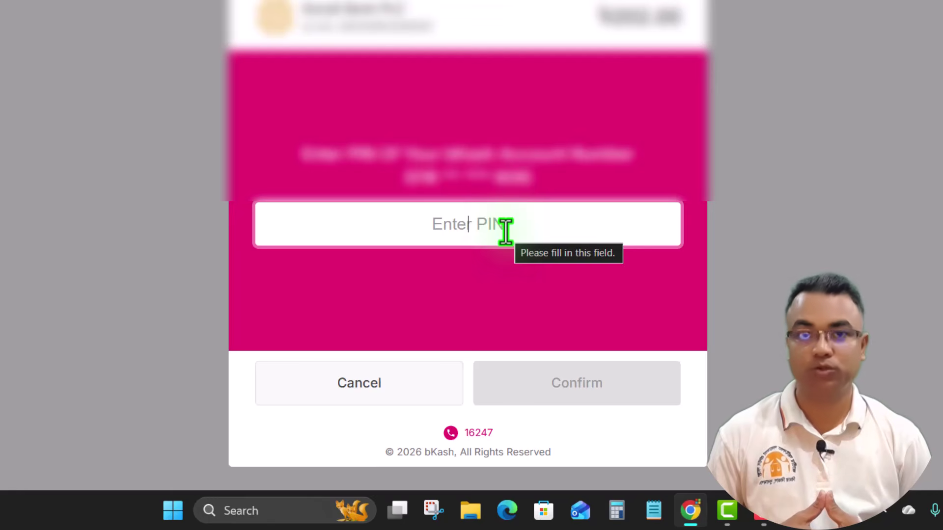
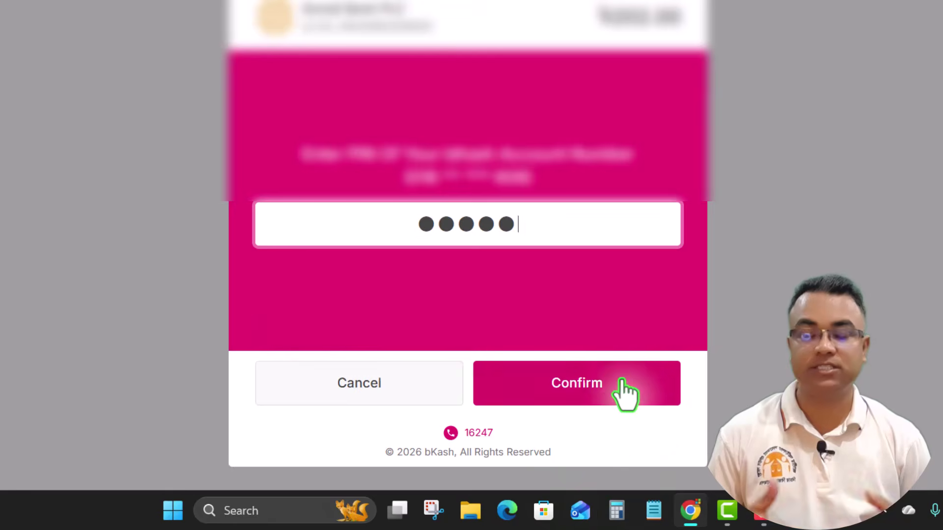
Enter the bKash wallet PIN and confirm, completing the 202.0 BDT payment.
left_click(584, 381)
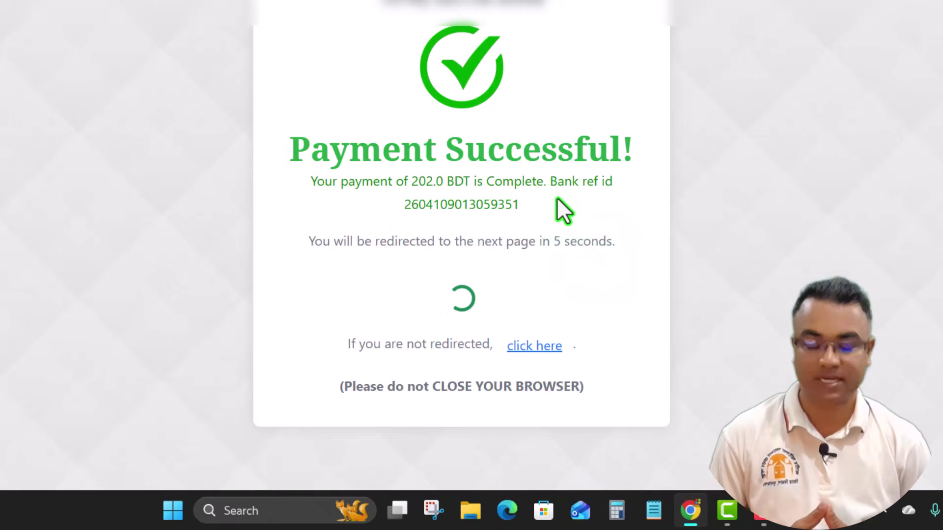
Review the successful payment and the 2026 contribution with zero due years, then start a grant application.
left_click_drag(284, 150, 642, 151)
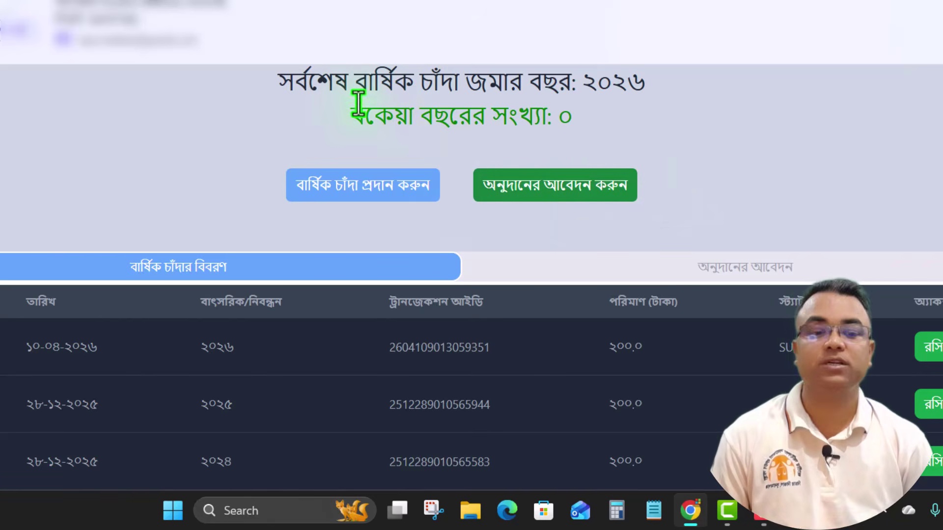
left_click_drag(351, 119, 584, 114)
left_click(594, 116)
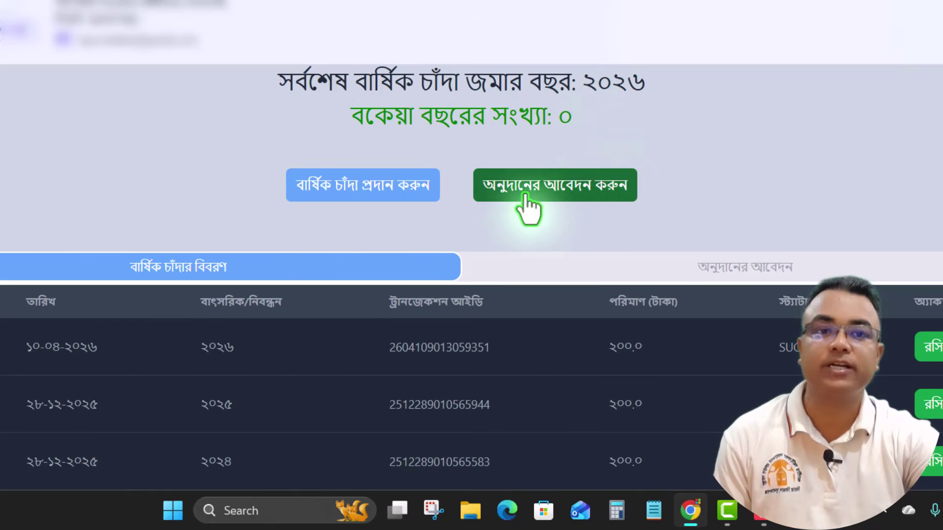
left_click(571, 189)
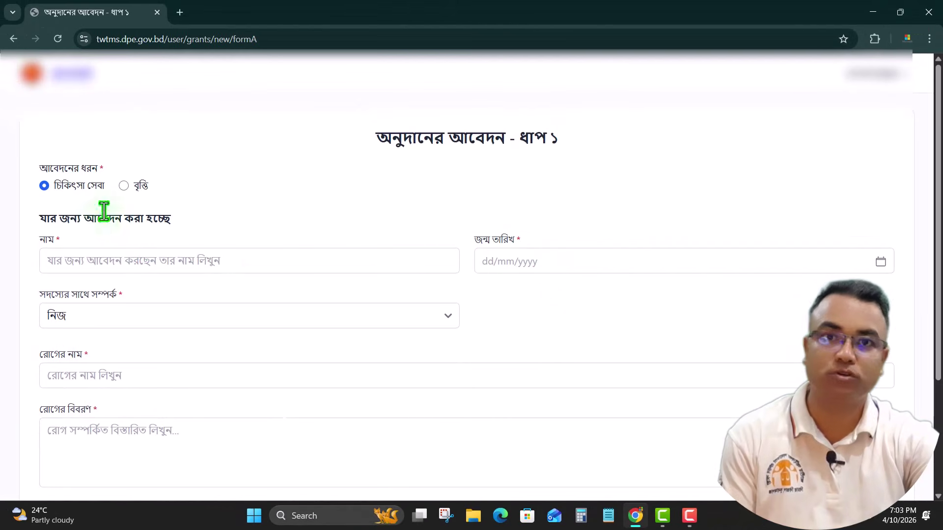
Switch the application type to scholarship (বৃত্তি), then back to medical treatment (চিকিৎসা সেবা).
triple_click(33, 166)
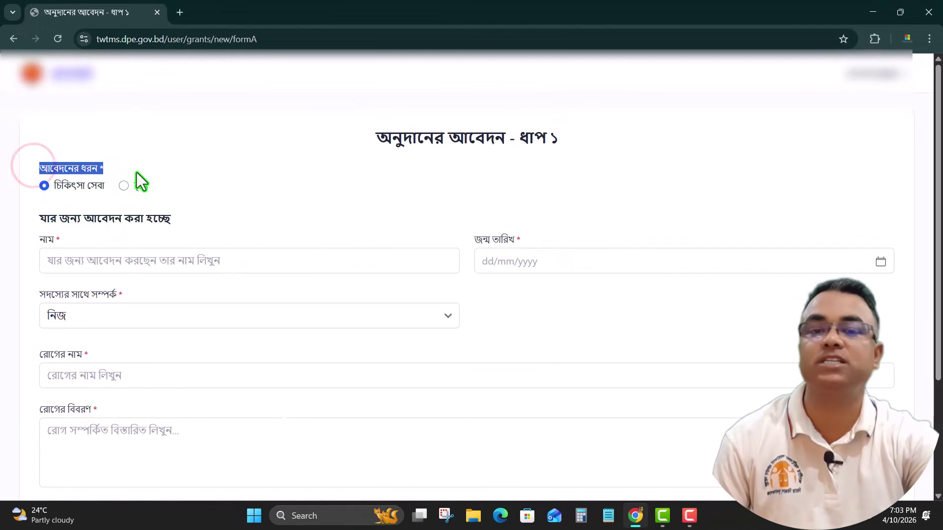
left_click(123, 187)
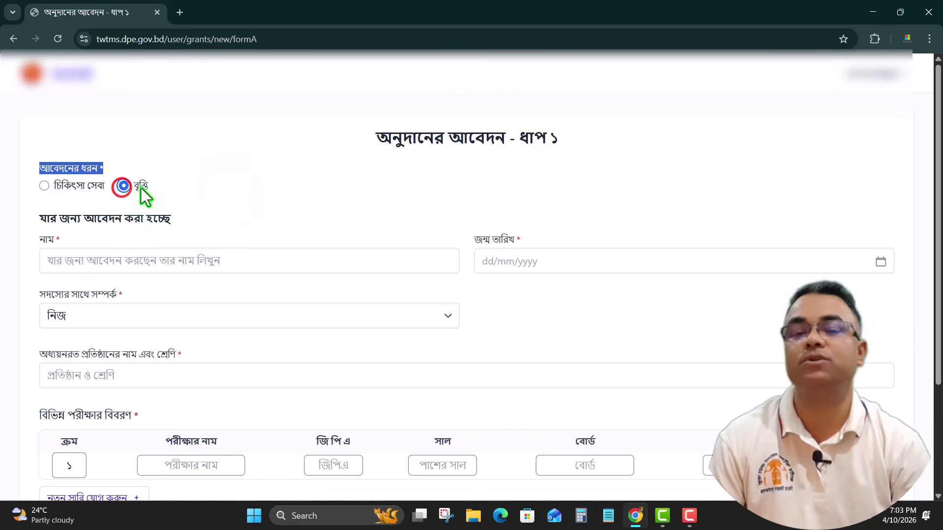
left_click(44, 186)
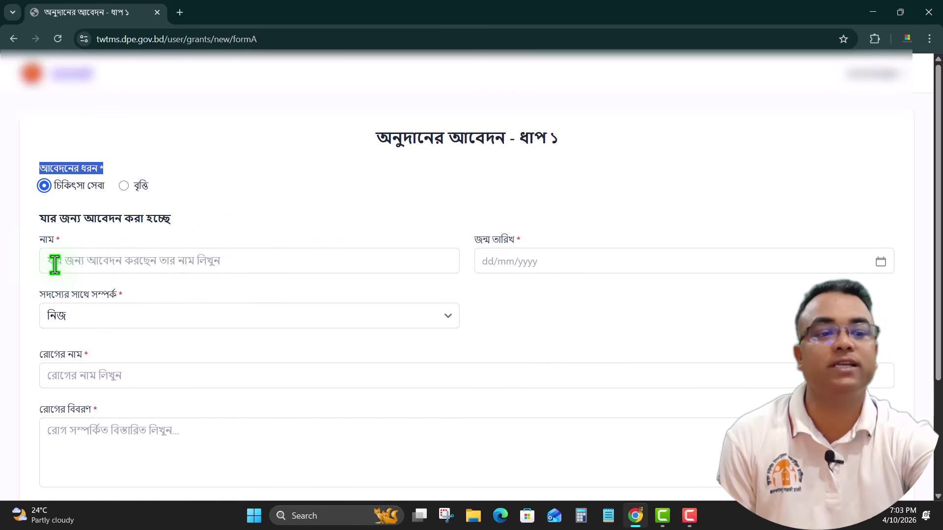
left_click(53, 260)
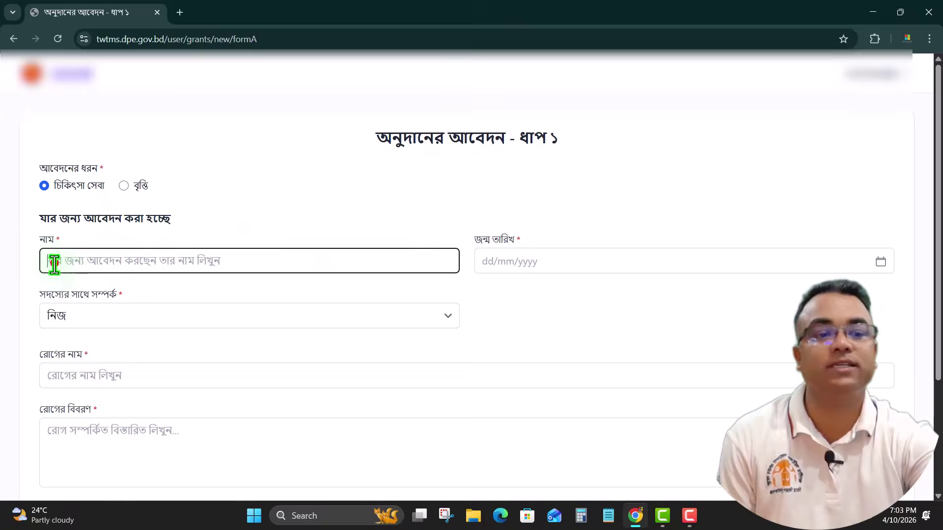
left_click(203, 261)
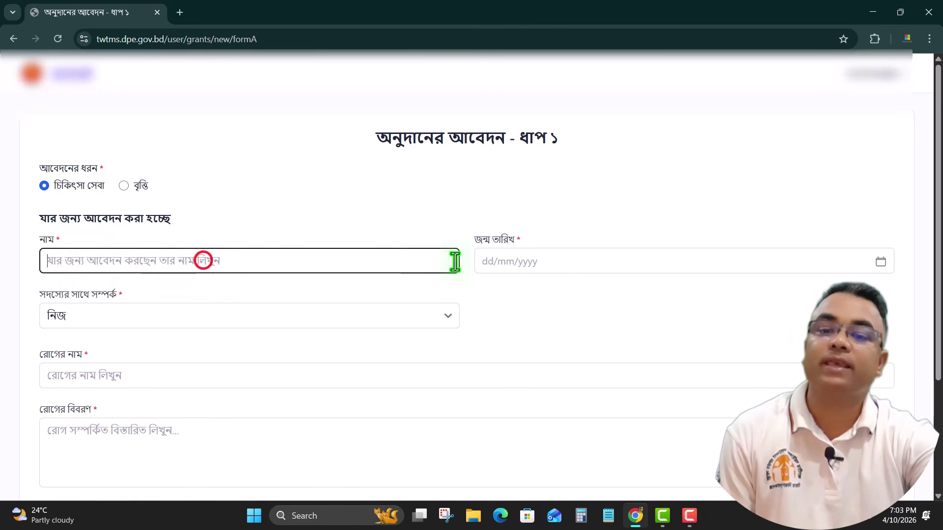
left_click(645, 261)
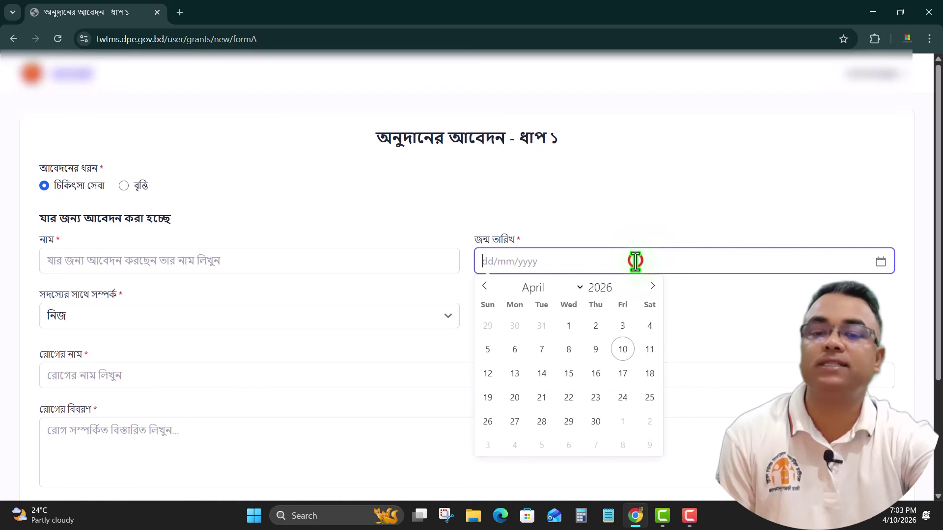
left_click_drag(937, 178, 938, 259)
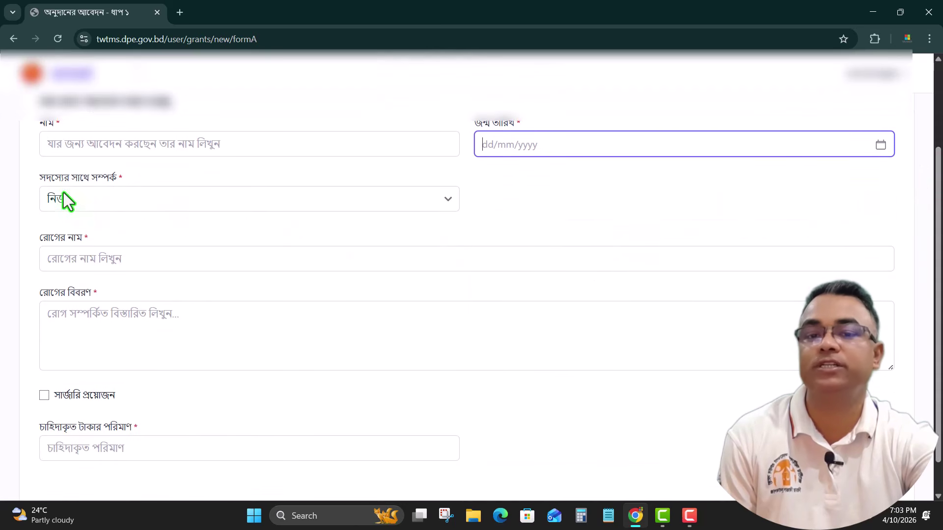
left_click(97, 197)
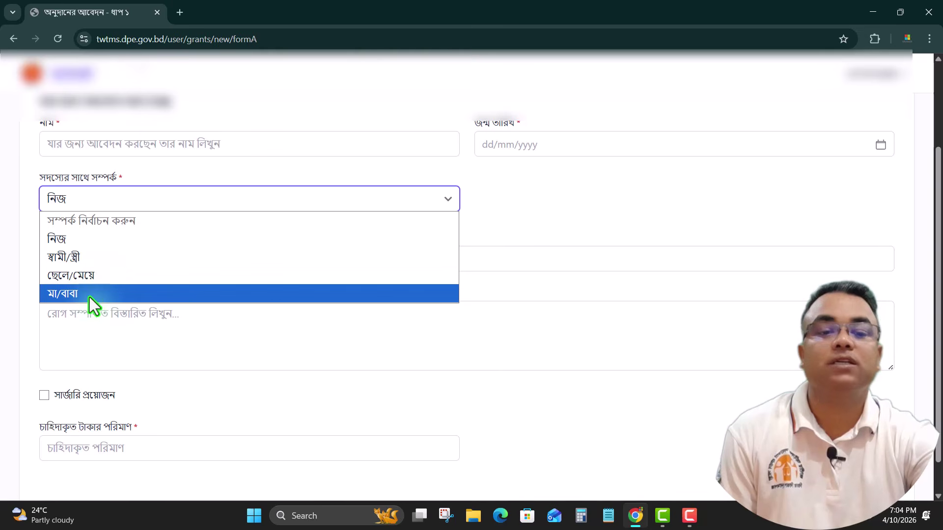
left_click(82, 239)
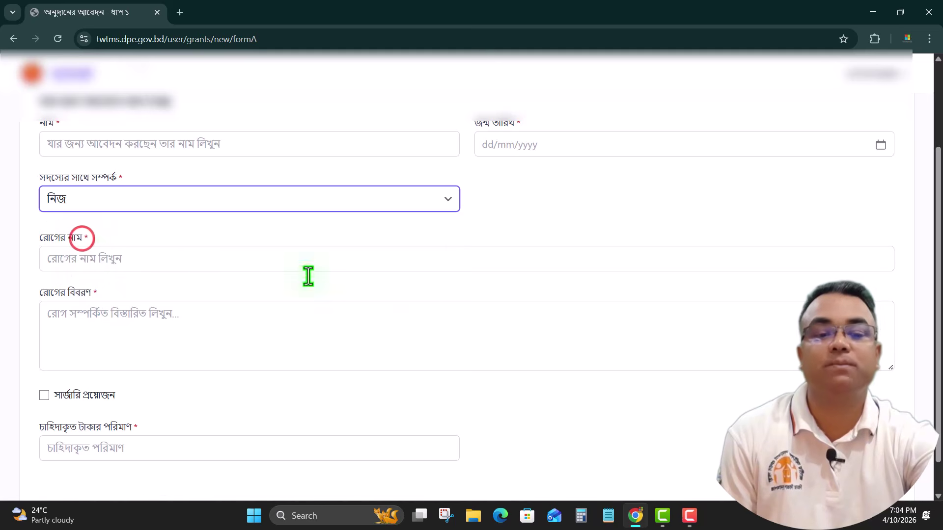
scroll(423, 289, "down", 1)
Go through the disease name and description fields and tick surgery required (সার্জারি প্রয়োজন).
left_click(142, 224)
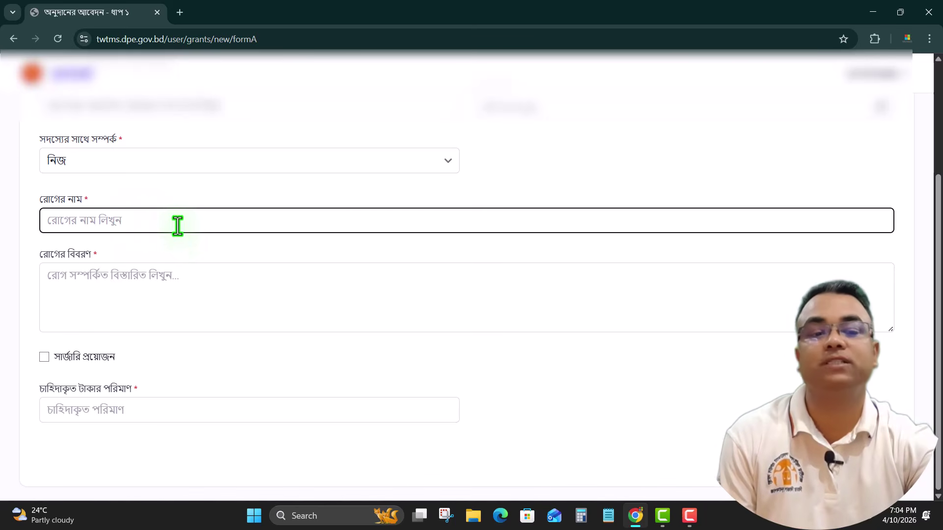
left_click(57, 278)
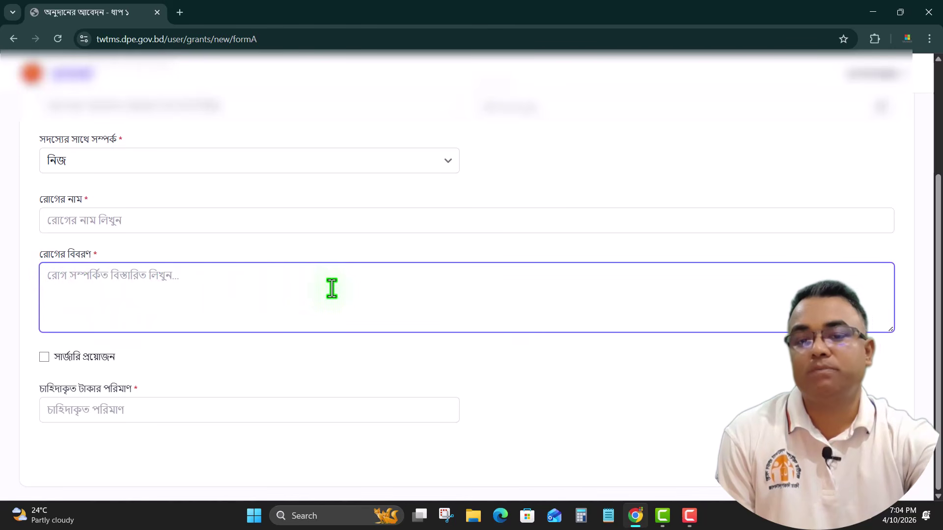
left_click(45, 357)
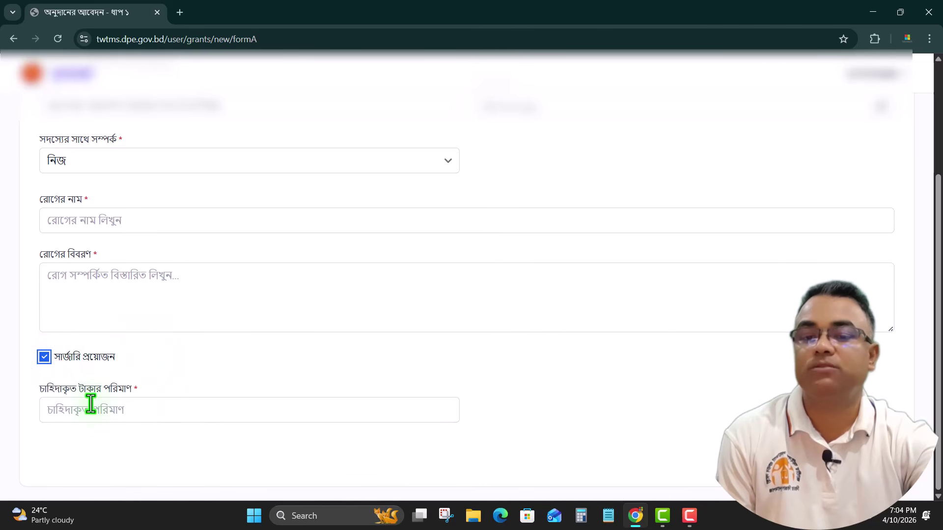
Enter 200000 as the requested amount and submit step 1, which flags an empty required field.
left_click(127, 409)
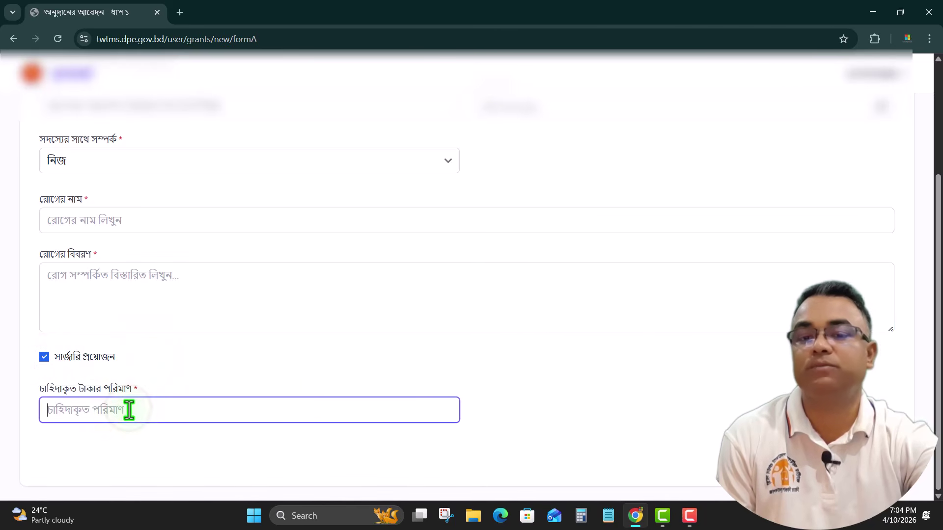
type("200000")
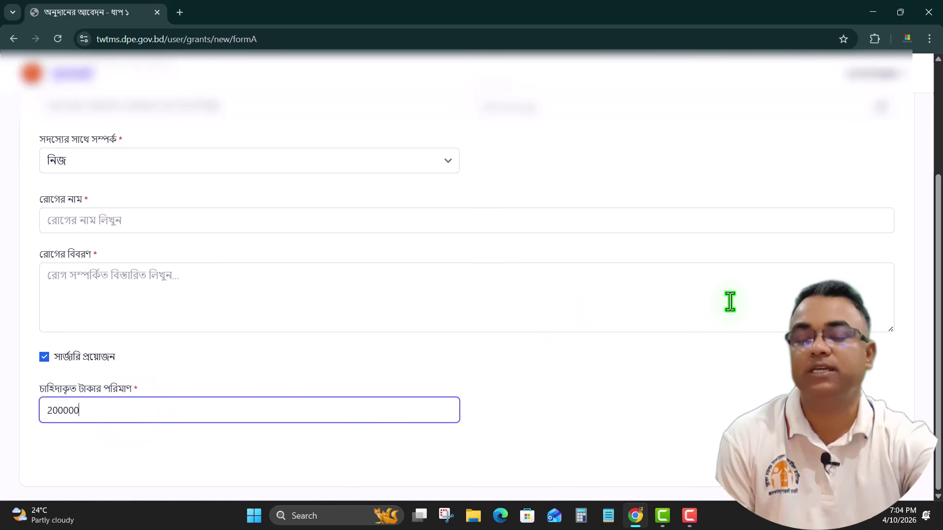
scroll(786, 289, "up", 3)
scroll(557, 261, "down", 3)
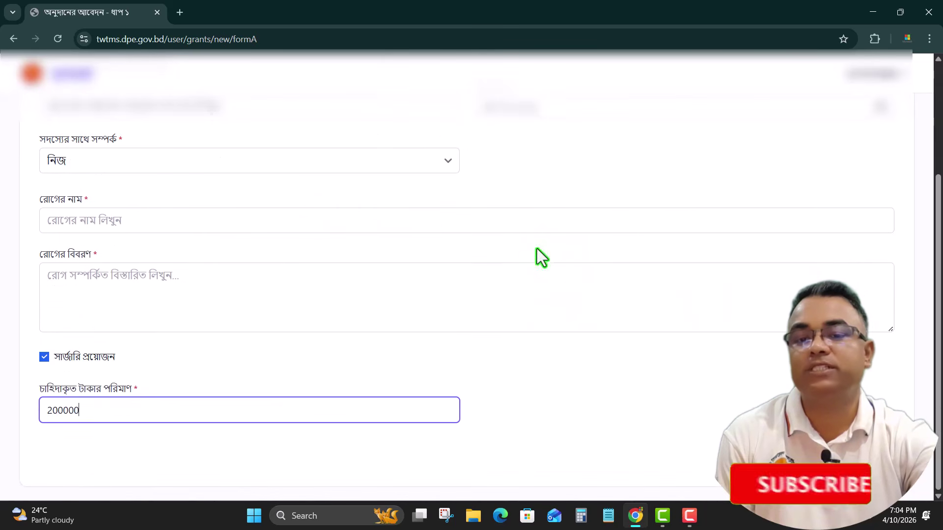
key("Return")
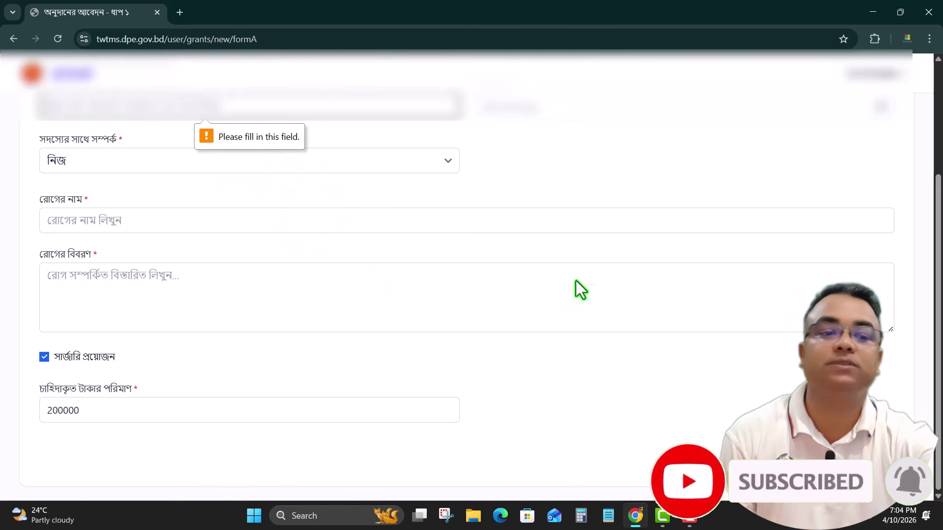